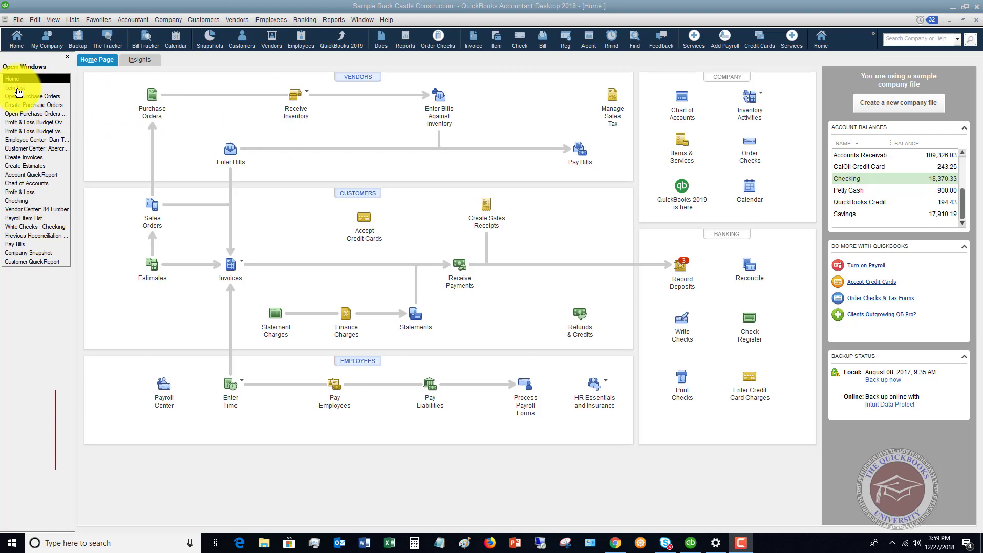
- Open the item list and look through the service, inventory, non-inventory and other charge items
{"action": "left_click", "coordinate": [71, 20]}
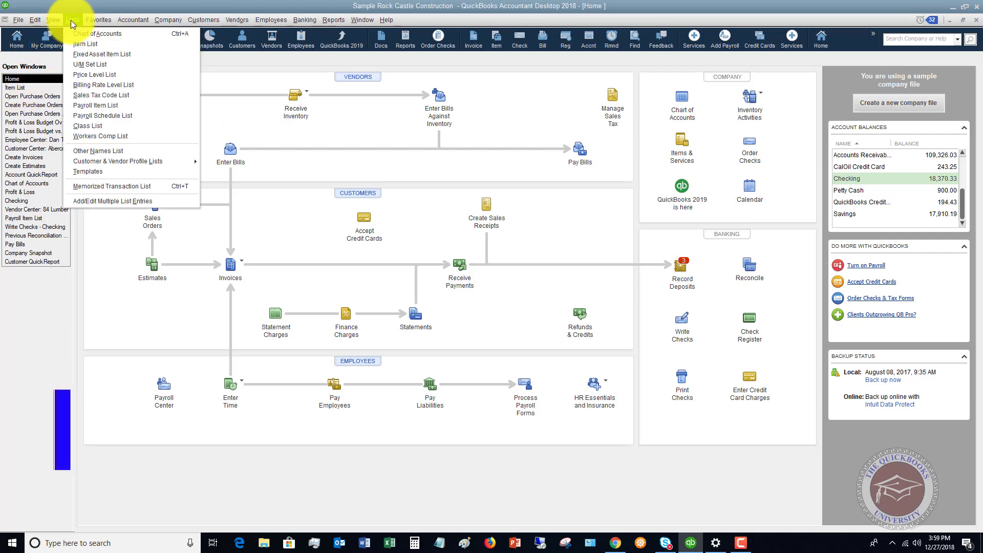
{"action": "left_click", "coordinate": [74, 43]}
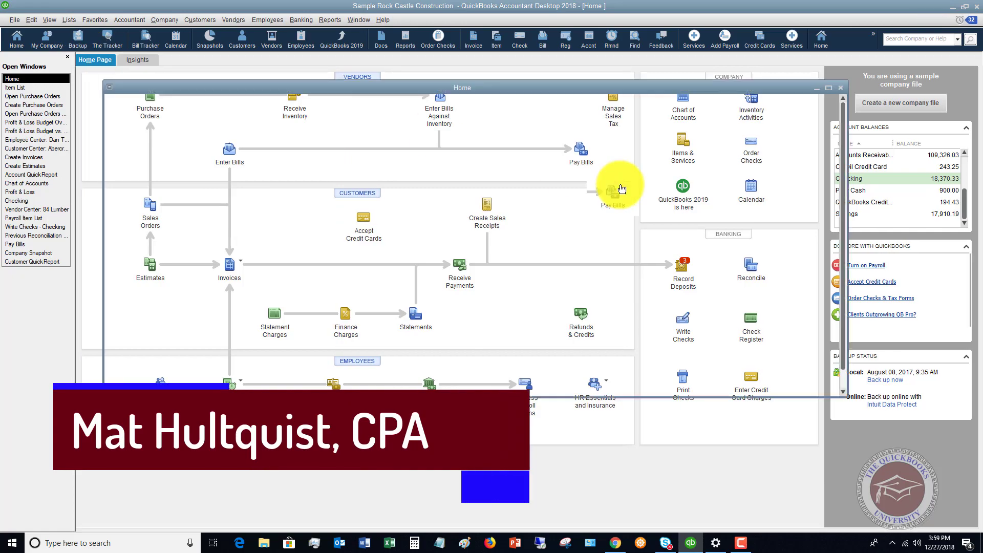
{"action": "scroll", "coordinate": [645, 216], "scroll_direction": "up", "scroll_amount": 10}
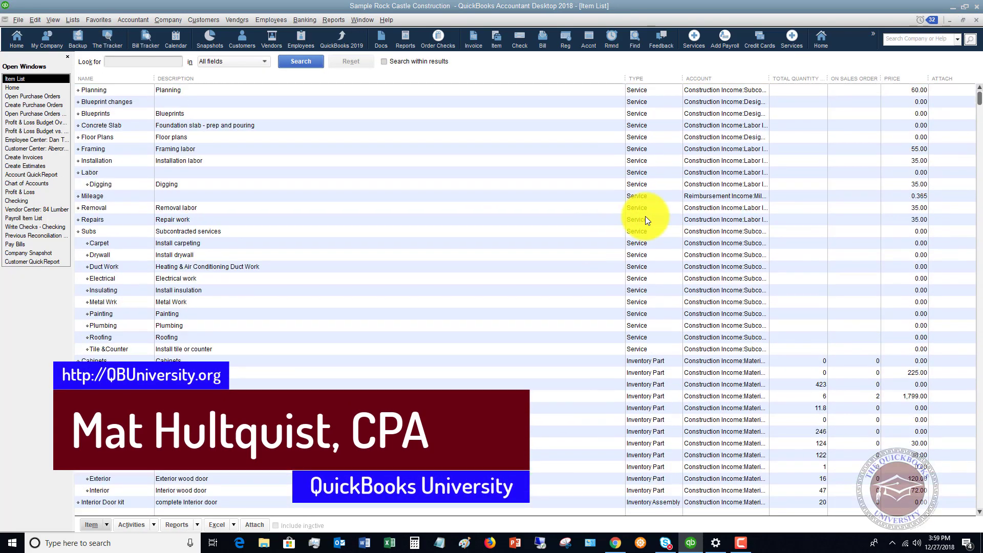
{"action": "scroll", "coordinate": [645, 216], "scroll_direction": "down", "scroll_amount": 12}
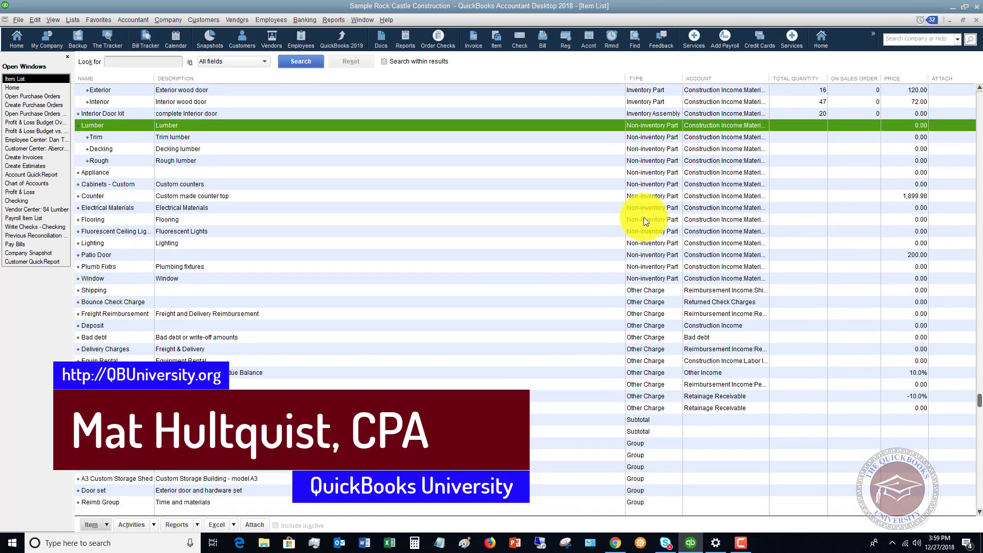
{"action": "scroll", "coordinate": [644, 217], "scroll_direction": "up", "scroll_amount": 10}
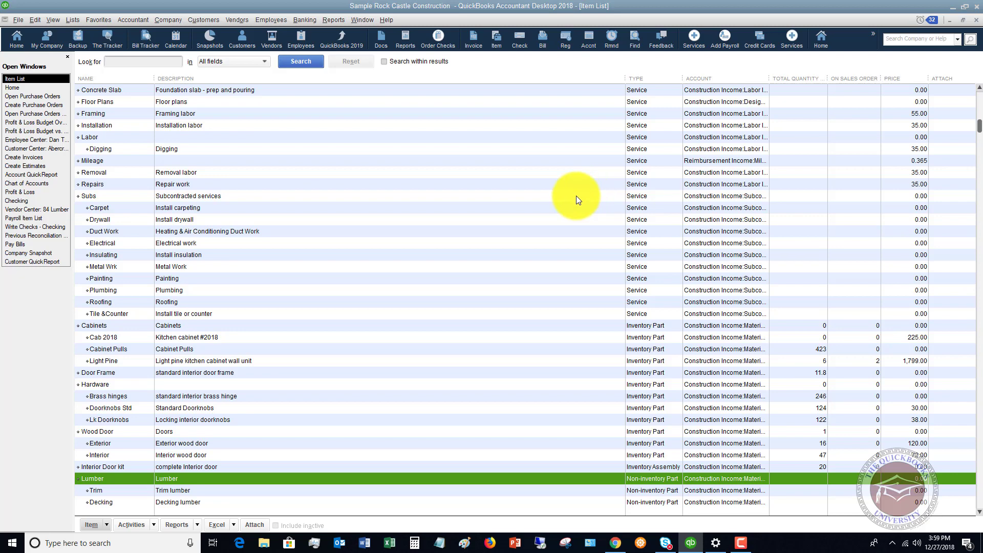
{"action": "scroll", "coordinate": [576, 199], "scroll_direction": "down", "scroll_amount": 4}
{"action": "scroll", "coordinate": [576, 199], "scroll_direction": "down", "scroll_amount": 2}
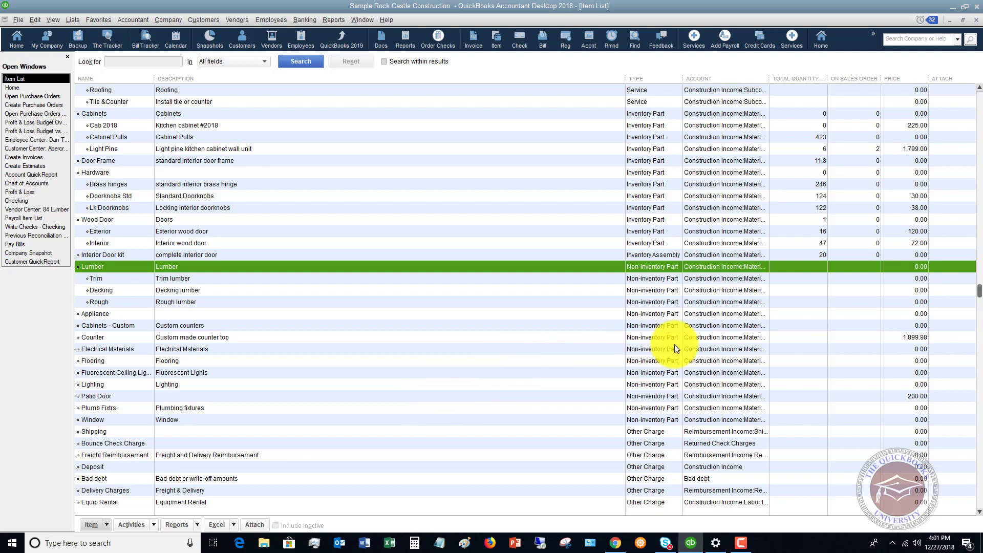
- Open the Electrical Materials item, review its cost, expense account and income account, and close it without changes
{"action": "left_click", "coordinate": [644, 348]}
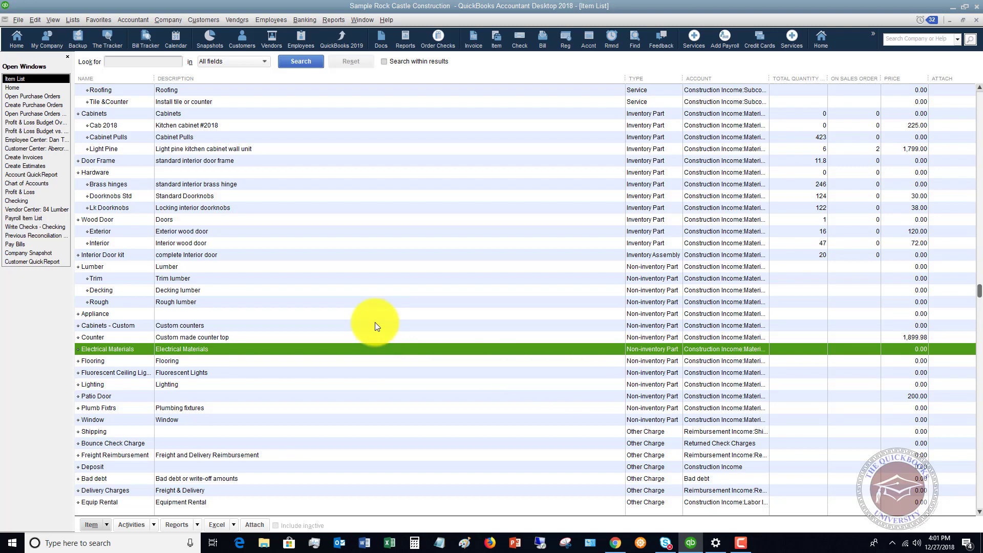
{"action": "double_click", "coordinate": [446, 350]}
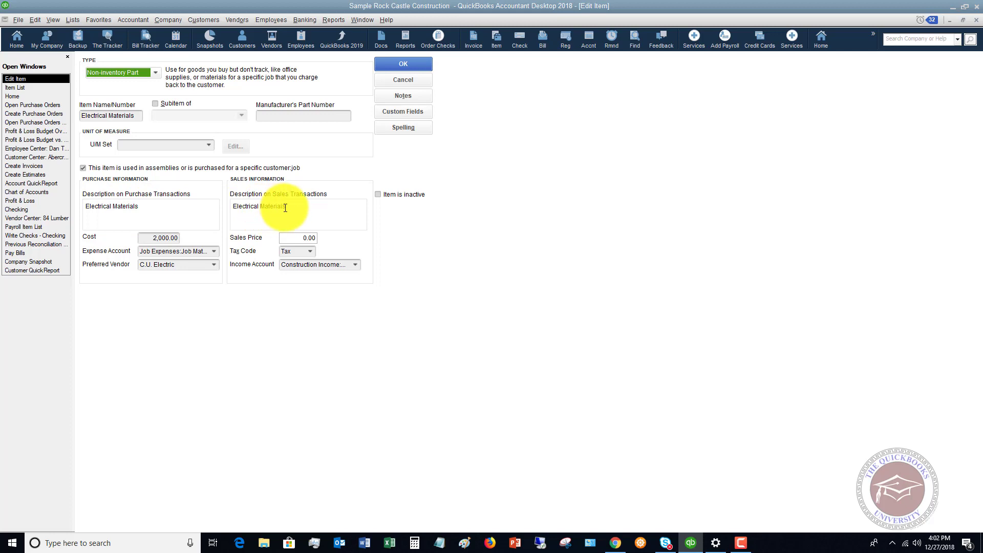
{"action": "left_click", "coordinate": [148, 237]}
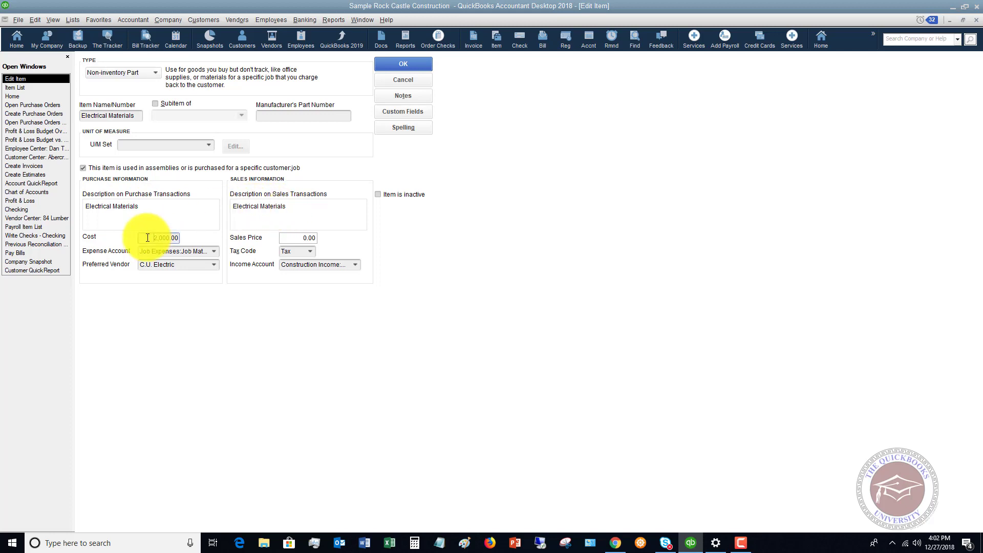
{"action": "left_click", "coordinate": [178, 251]}
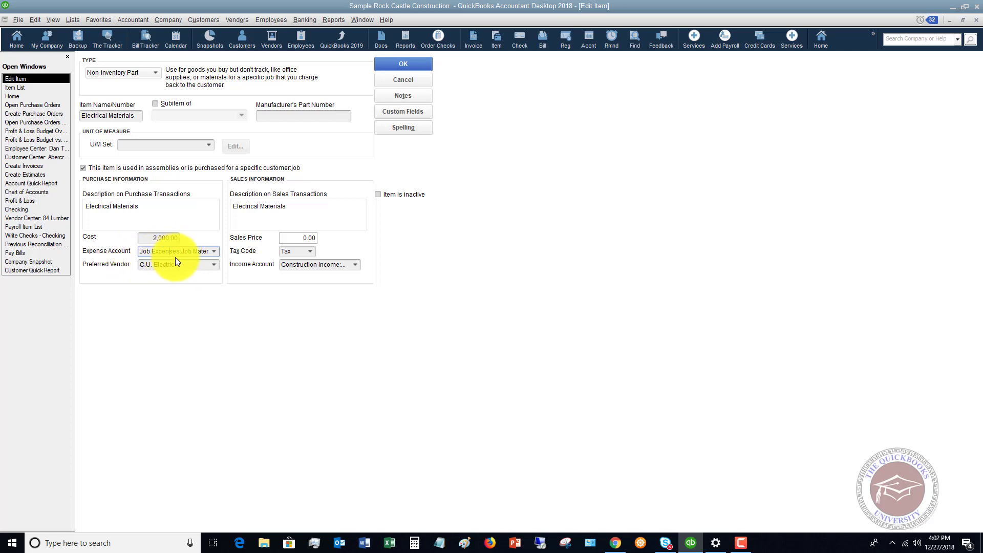
{"action": "left_click", "coordinate": [330, 265]}
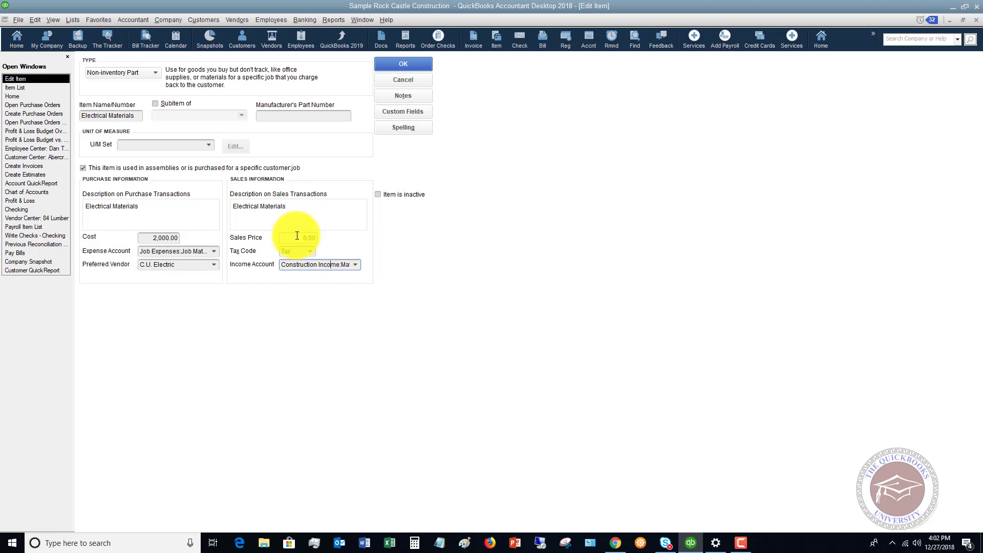
{"action": "left_click", "coordinate": [404, 83]}
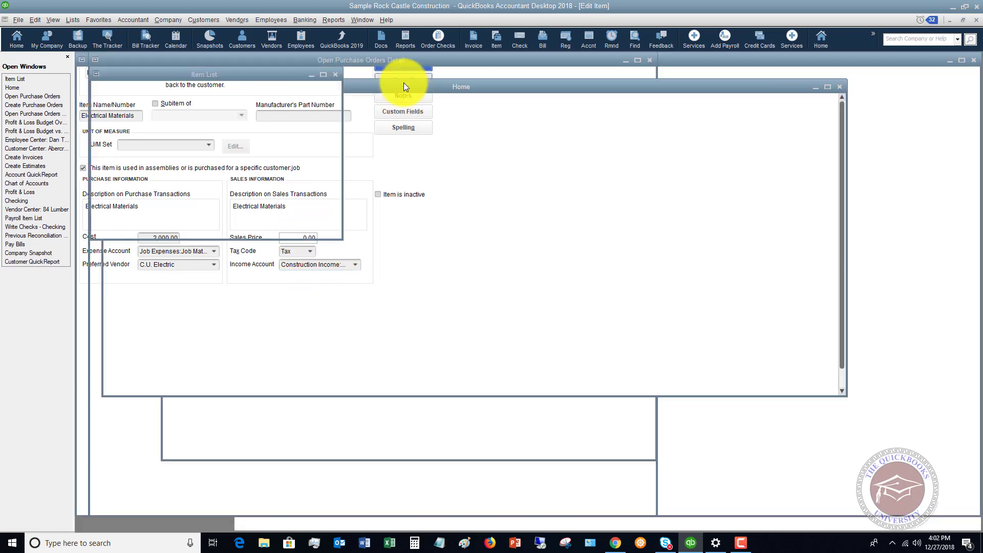
- Start a new item of type Non-inventory Part and name it Bolts
{"action": "right_click", "coordinate": [369, 352]}
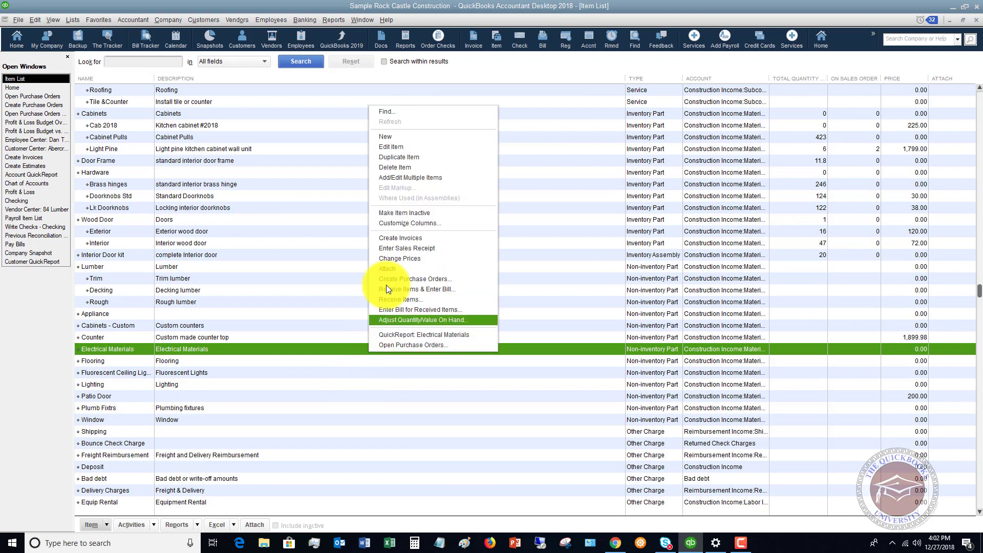
{"action": "left_click", "coordinate": [494, 250]}
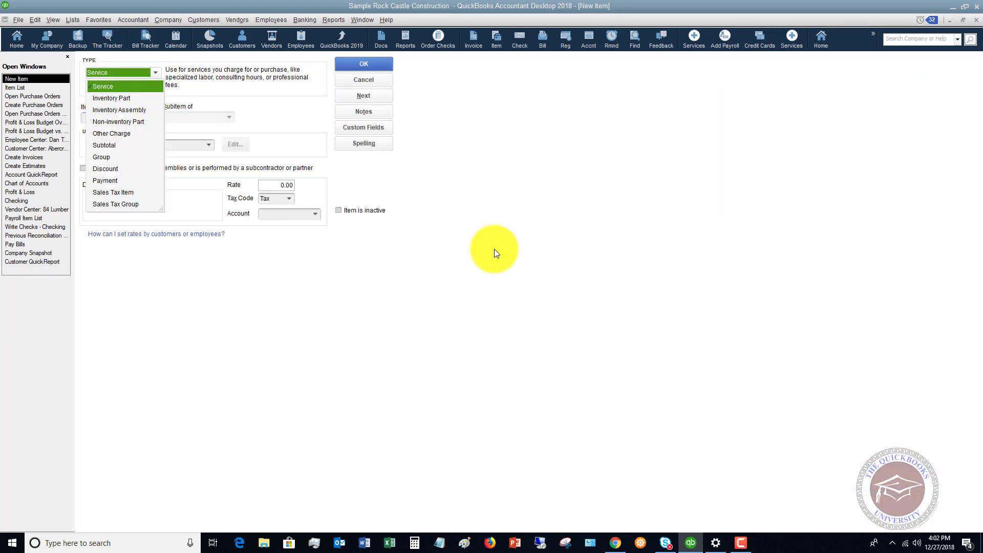
{"action": "left_click", "coordinate": [125, 122]}
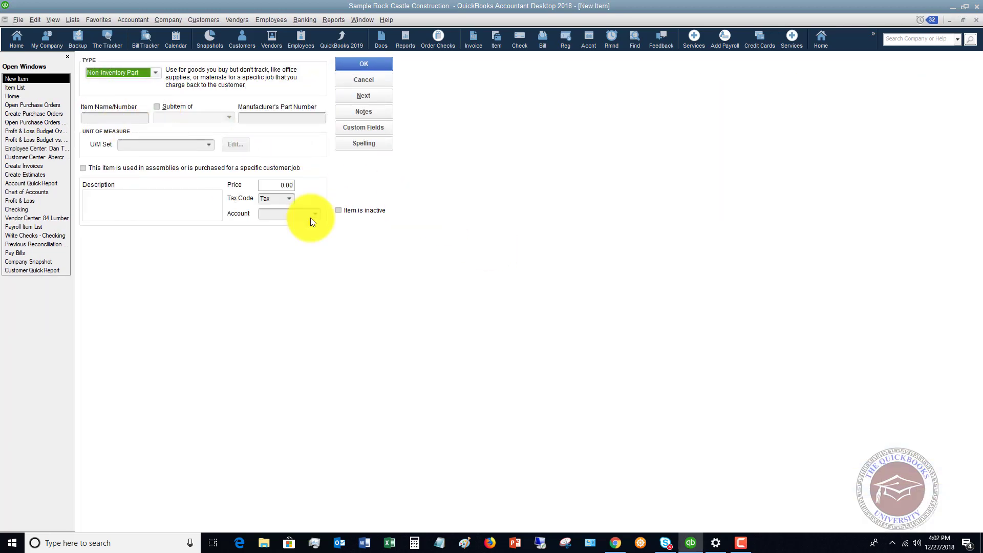
{"action": "left_click", "coordinate": [126, 116]}
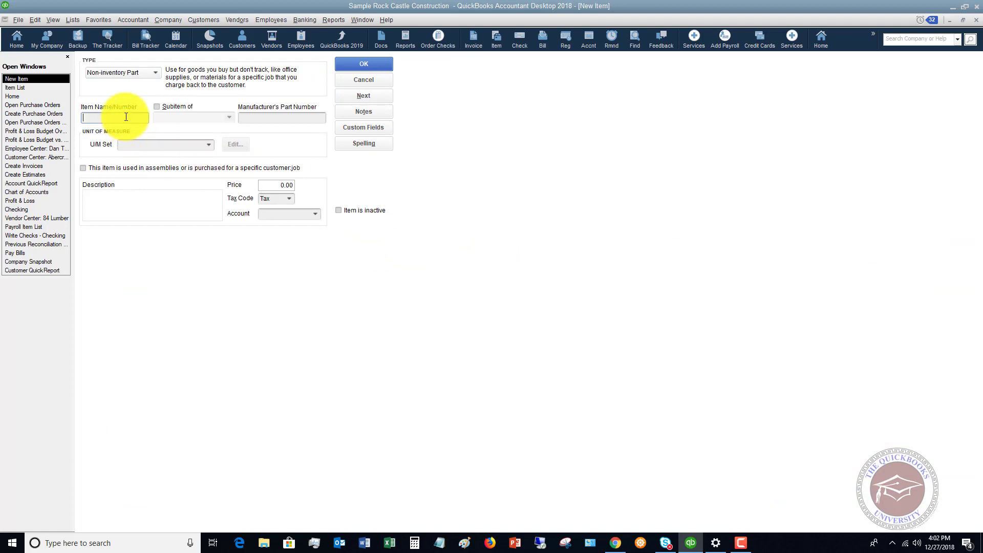
{"action": "type", "text": "Bolts"}
{"action": "key", "text": "Tab"}
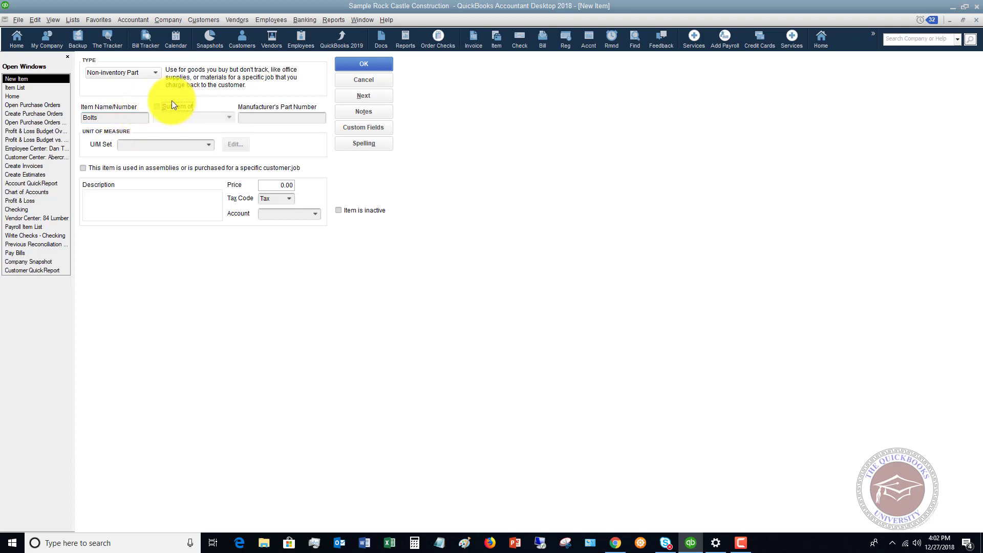
- Make Bolts a subitem of Plumb Fixtrs and mark it as used in assemblies or purchased for a specific customer:job
{"action": "left_click", "coordinate": [157, 106]}
{"action": "left_click", "coordinate": [230, 118]}
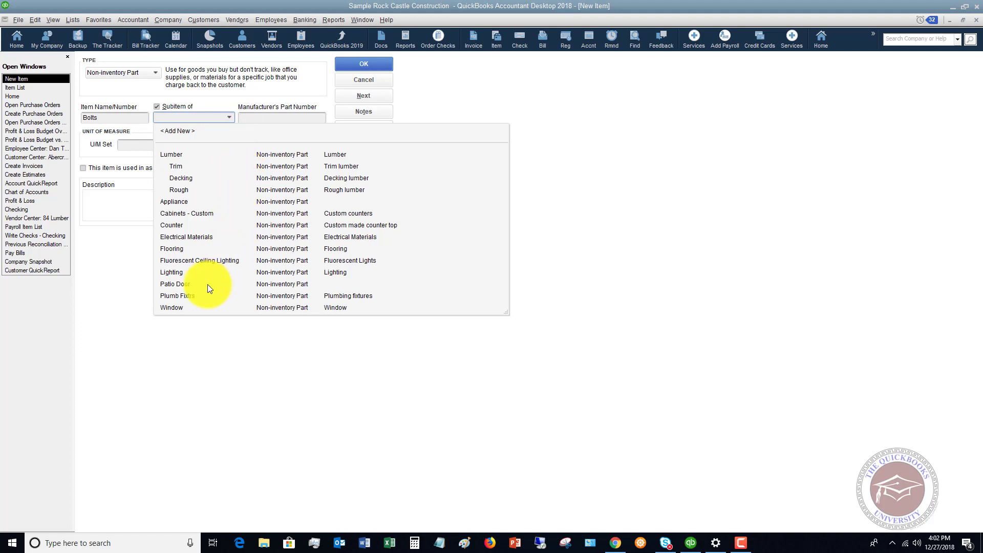
{"action": "left_click", "coordinate": [184, 296]}
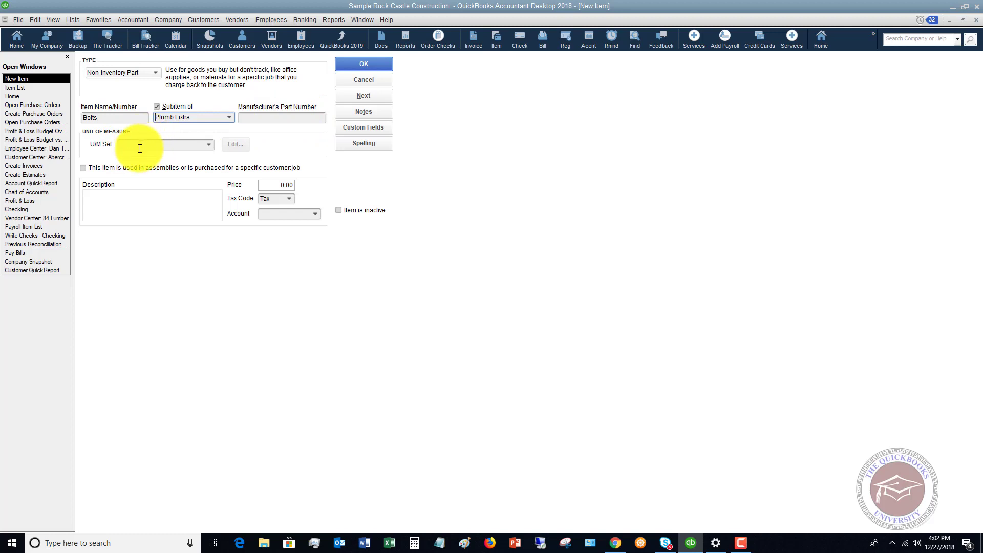
{"action": "left_click", "coordinate": [82, 168]}
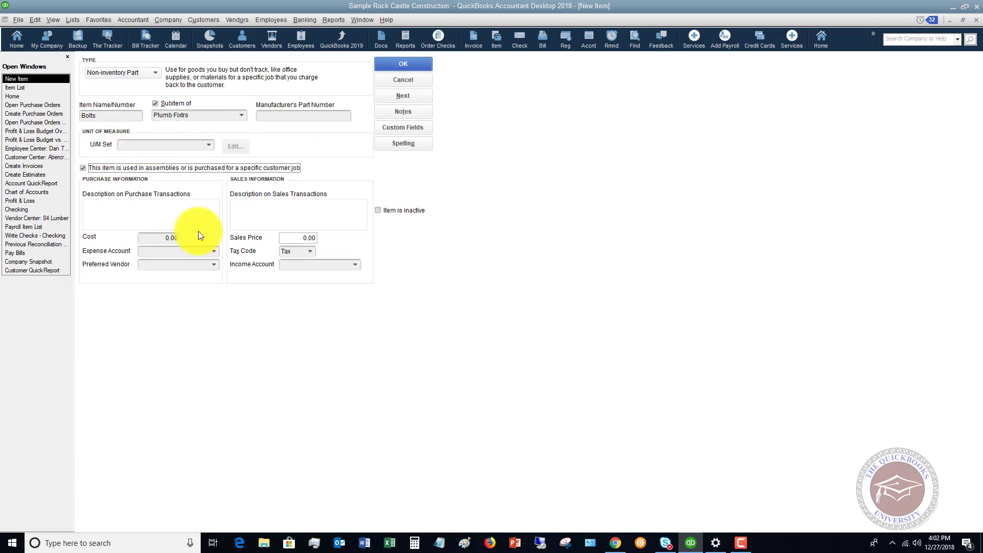
- Enter Bolts as the purchase description and assign the Job Materials expense account under Job Expenses
{"action": "left_click", "coordinate": [154, 203]}
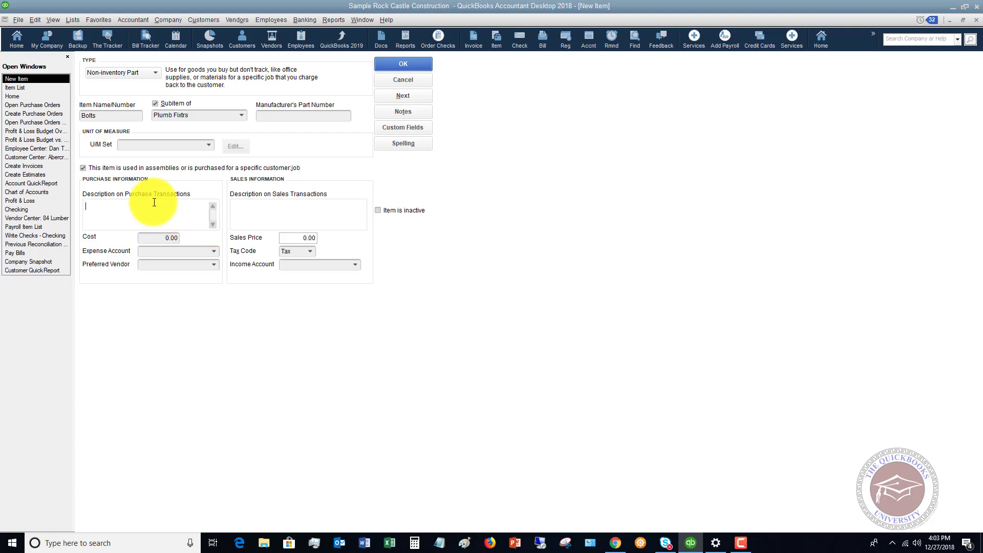
{"action": "type", "text": "Bolts"}
{"action": "key", "text": "Tab"}
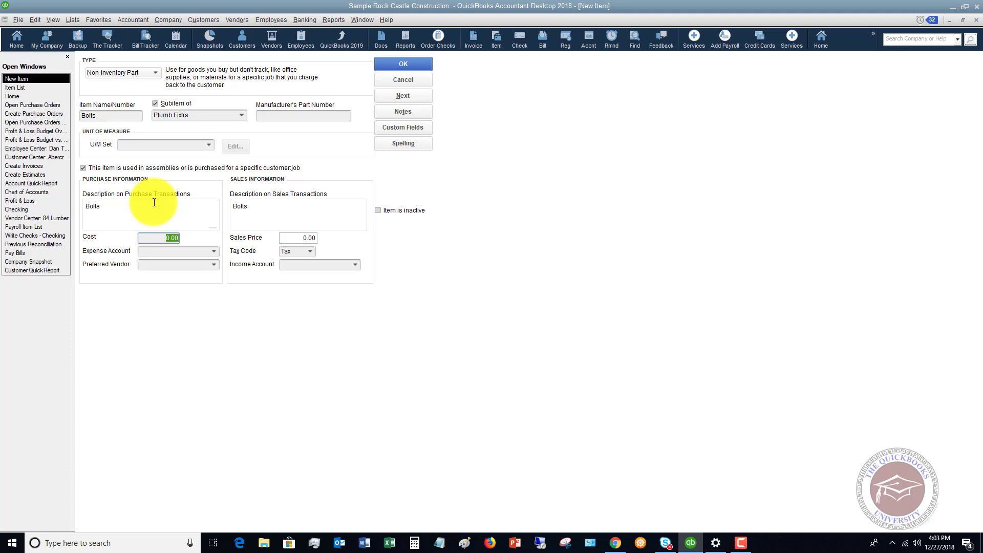
{"action": "left_click", "coordinate": [214, 251]}
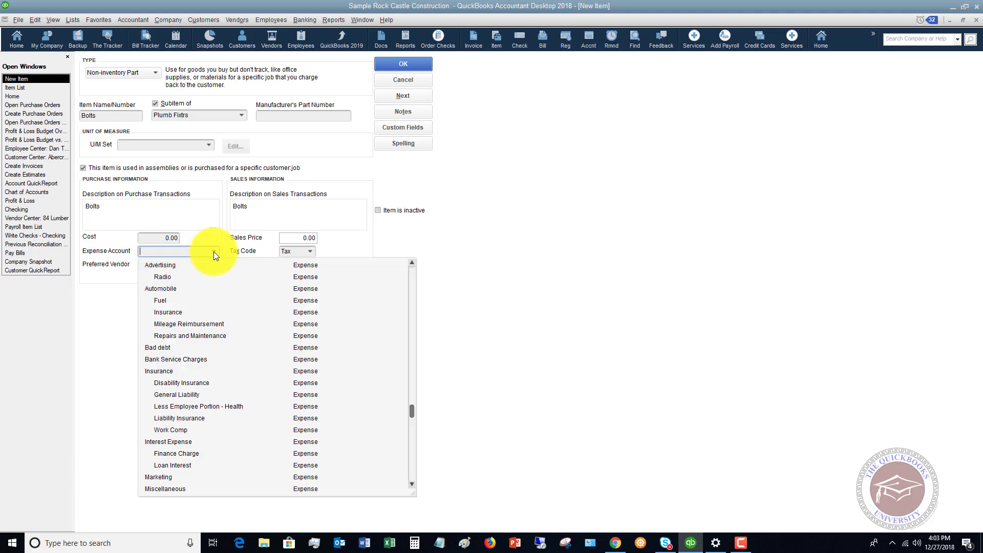
{"action": "scroll", "coordinate": [265, 314], "scroll_direction": "down", "scroll_amount": 2}
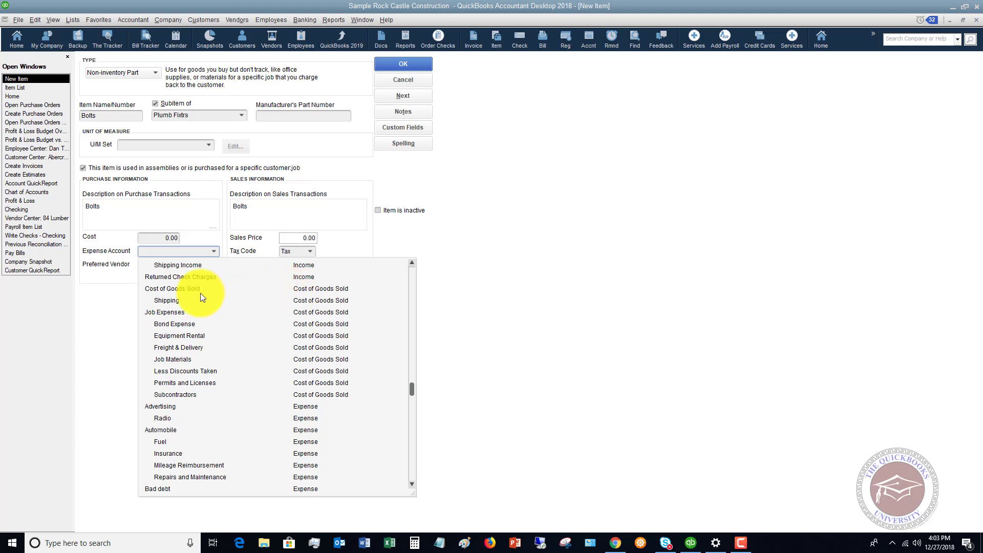
{"action": "left_click", "coordinate": [179, 360]}
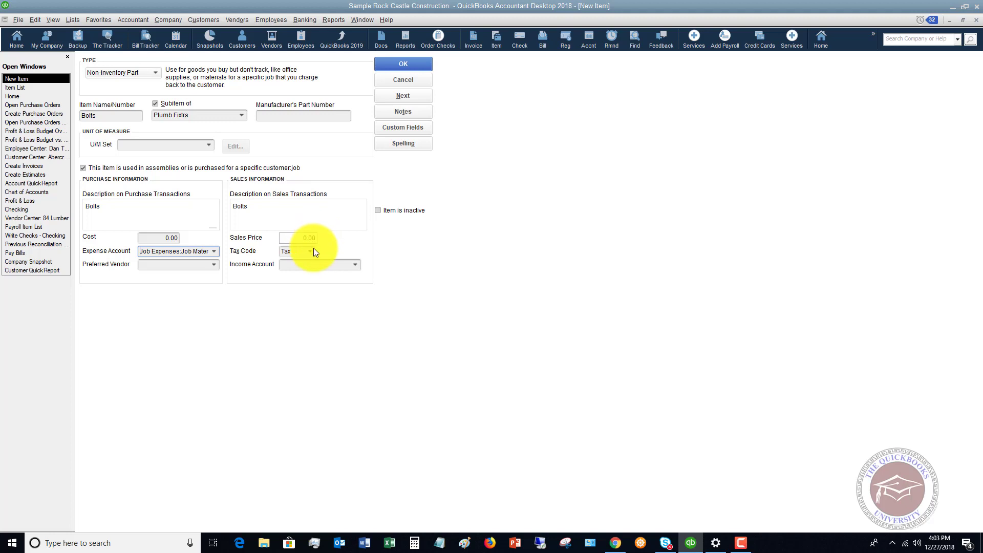
- Assign the Materials Income account under Construction Income to the Bolts item and save the item
{"action": "left_click", "coordinate": [310, 265]}
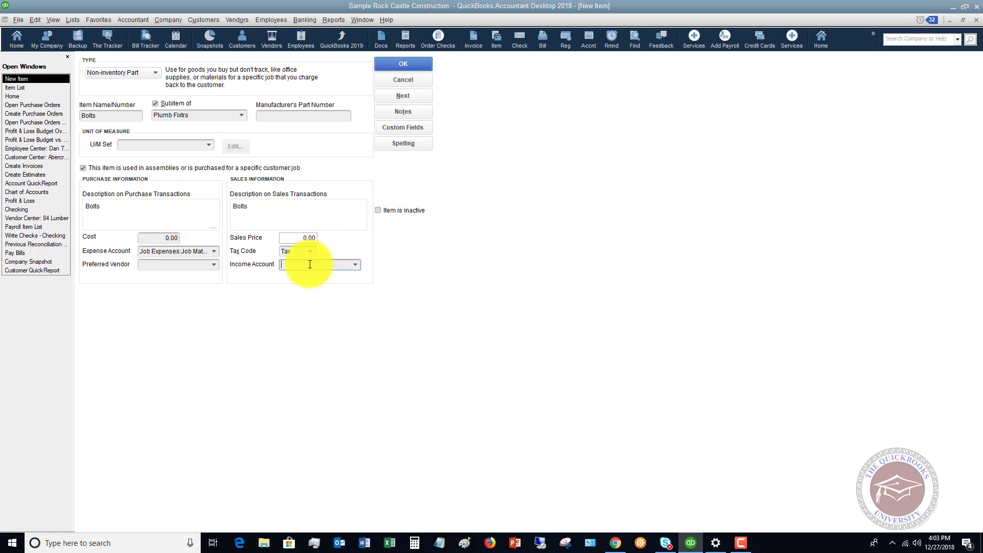
{"action": "left_click", "coordinate": [355, 264]}
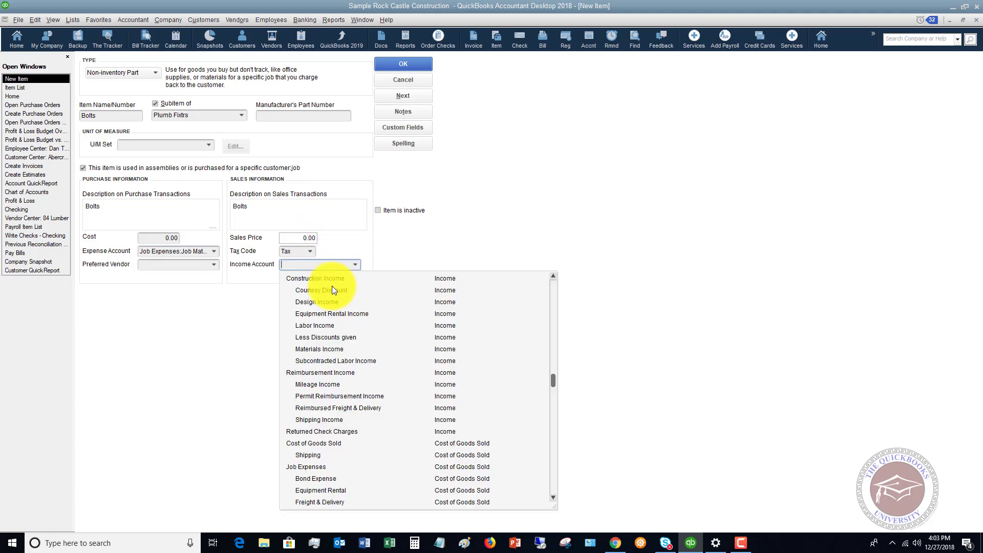
{"action": "left_click", "coordinate": [316, 350]}
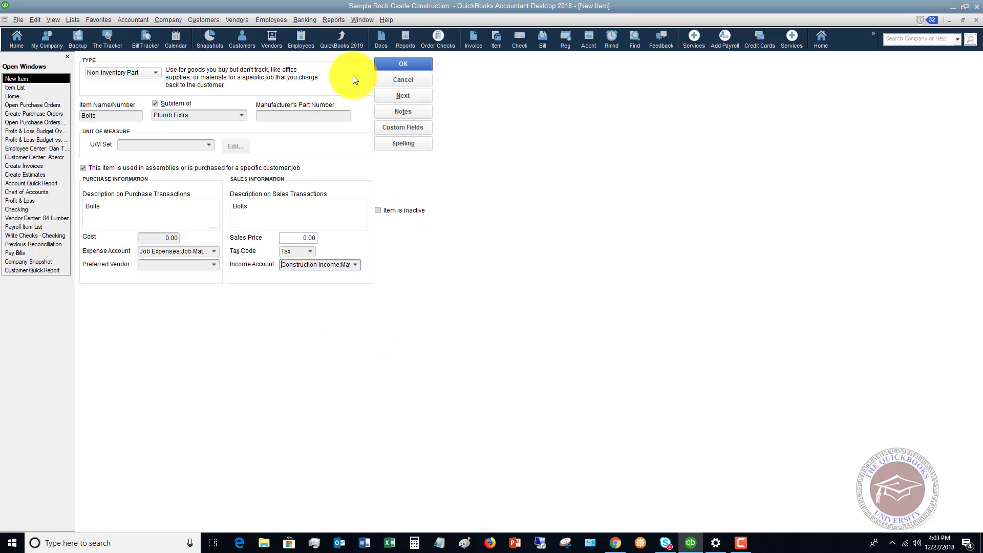
{"action": "left_click", "coordinate": [404, 63]}
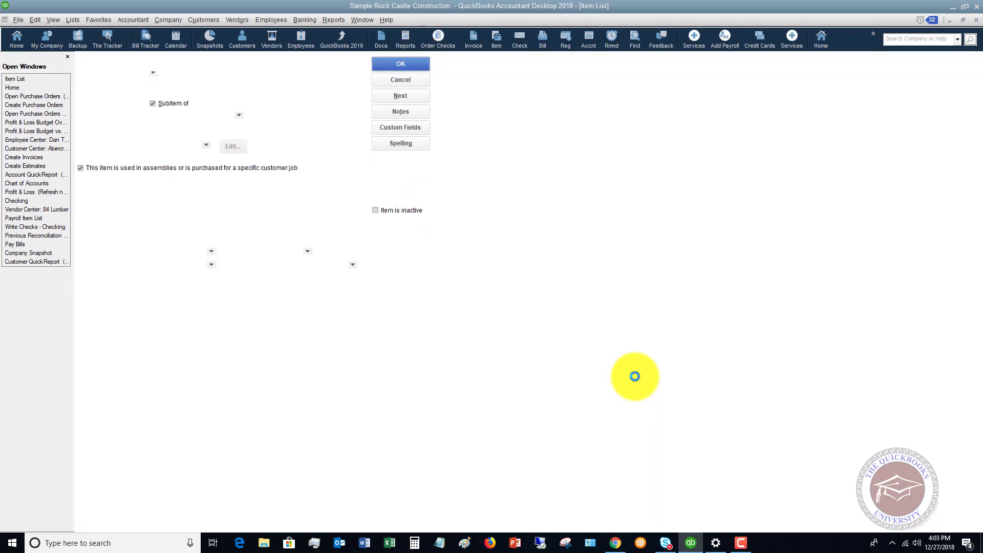
{"action": "scroll", "coordinate": [251, 322], "scroll_direction": "up", "scroll_amount": 5}
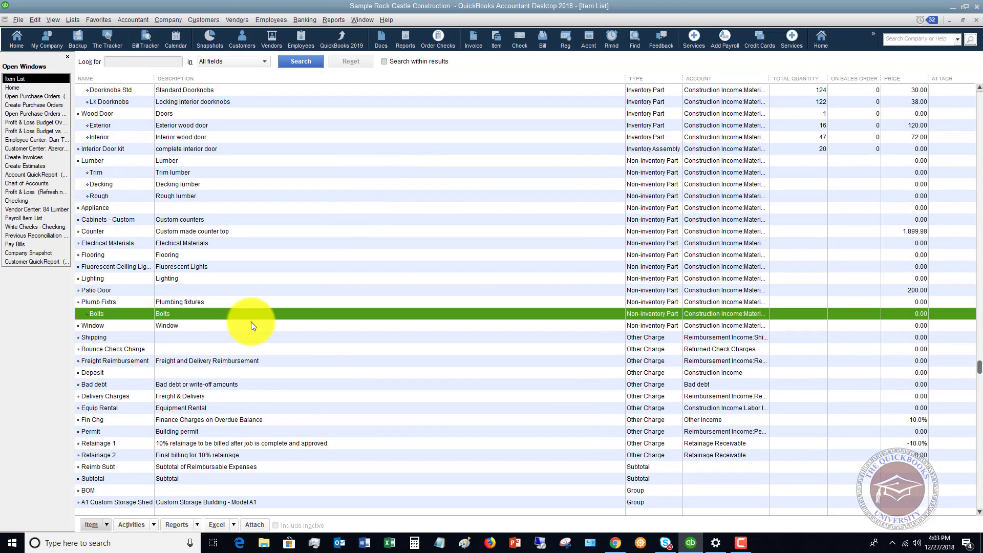
- Start a new vendor bill for 84 Lumber and set the amount due to 25.00
{"action": "left_click", "coordinate": [238, 20]}
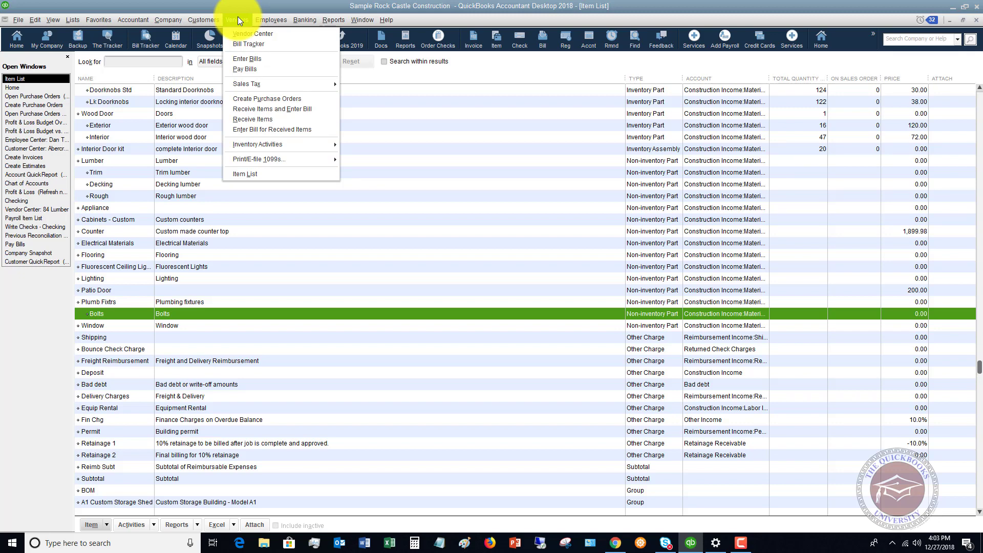
{"action": "left_click", "coordinate": [241, 59]}
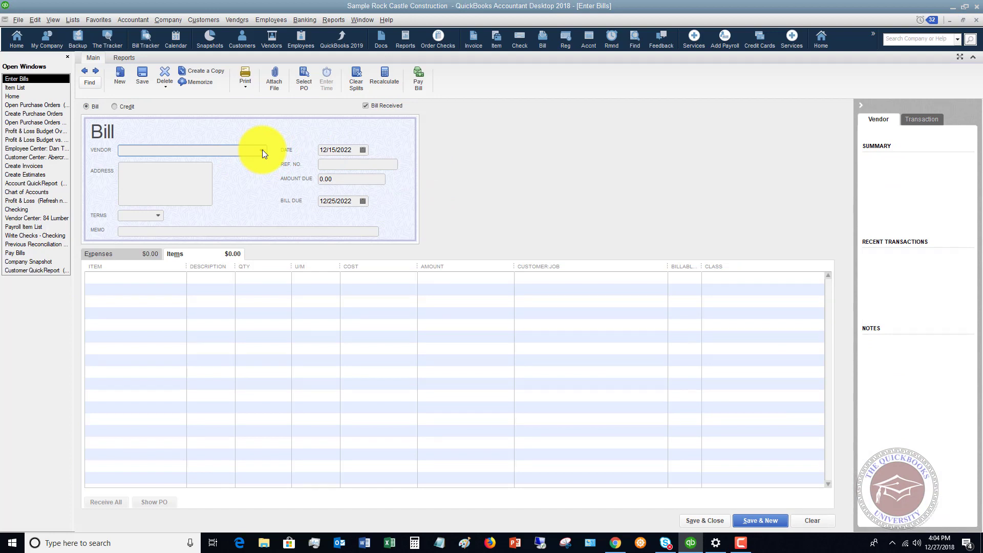
{"action": "left_click", "coordinate": [262, 150]}
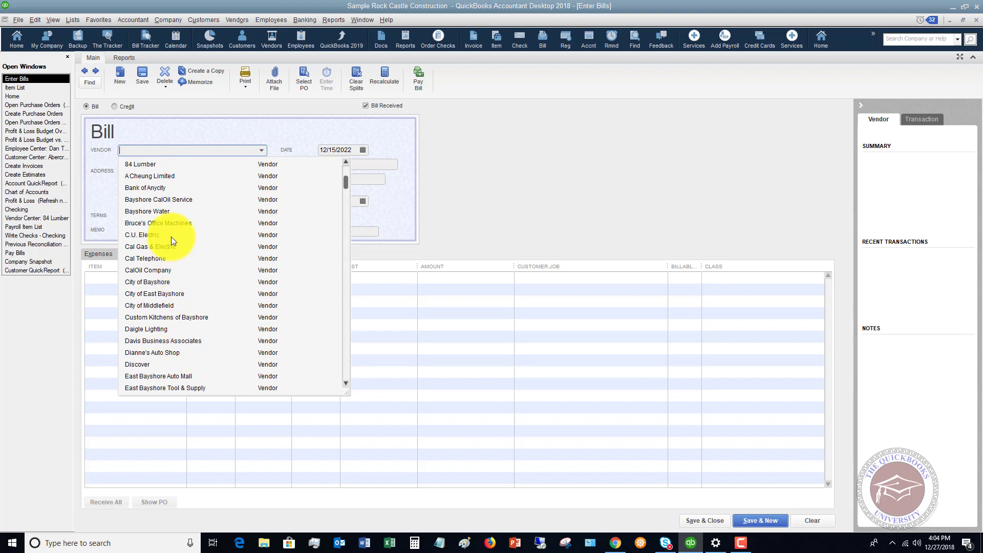
{"action": "left_click", "coordinate": [154, 166]}
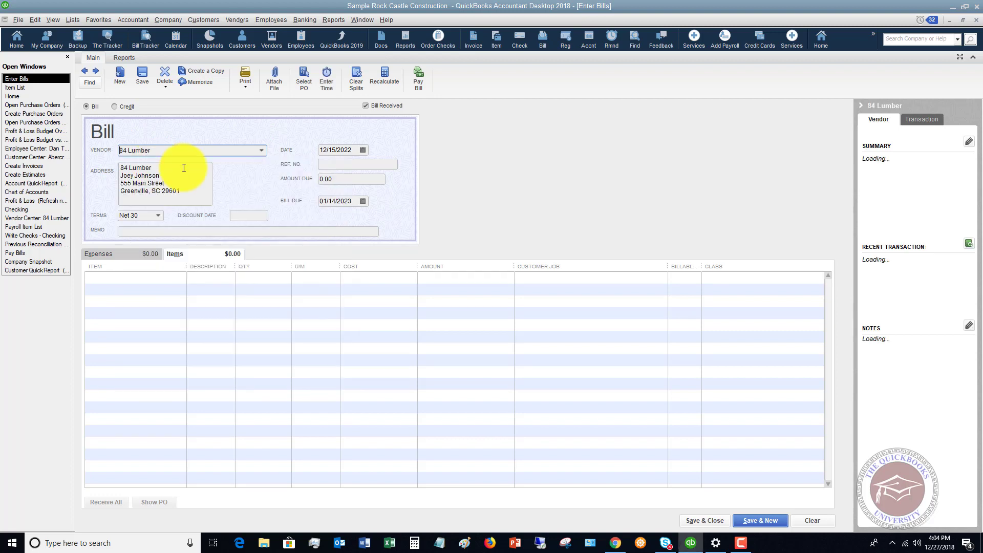
{"action": "left_click", "coordinate": [328, 178]}
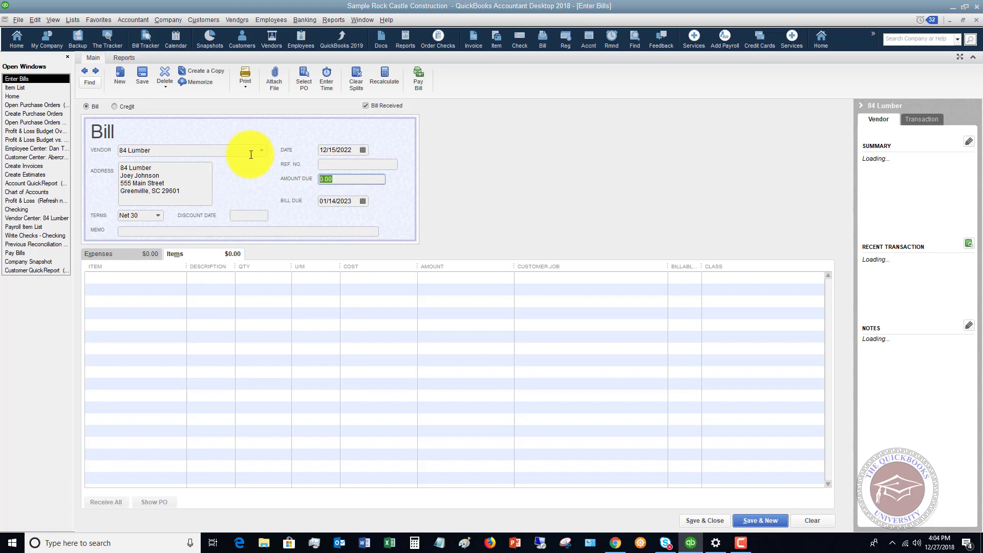
{"action": "type", "text": "25"}
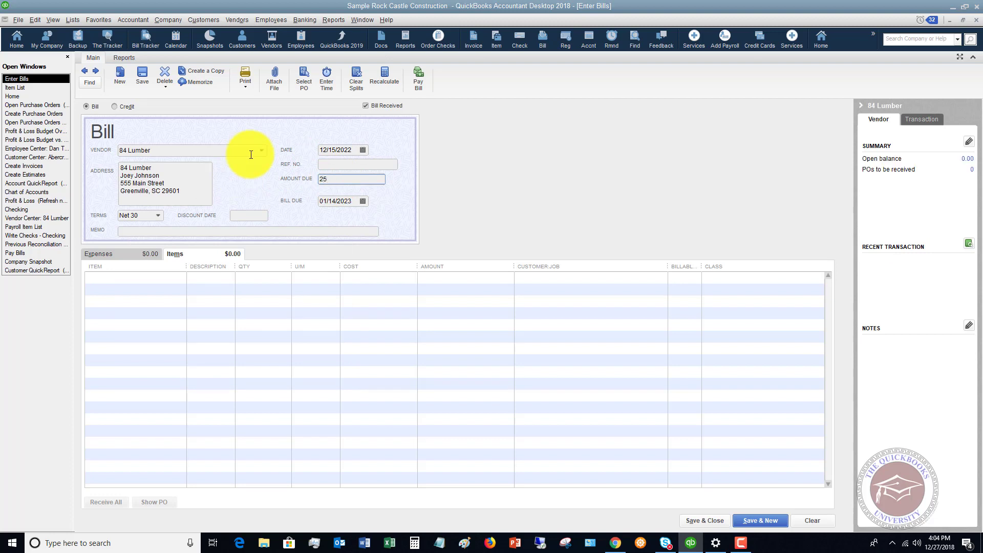
{"action": "type", "text": ".00"}
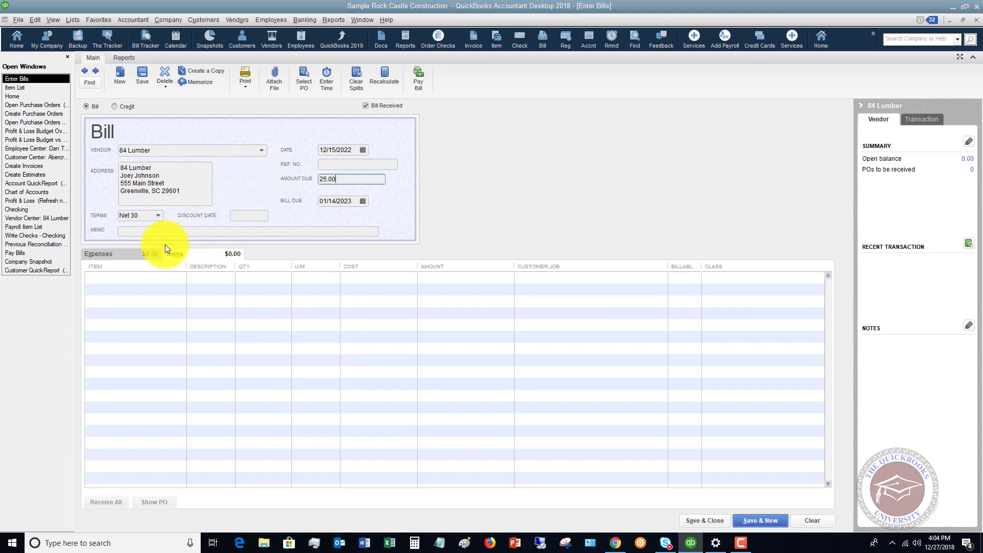
- Add the Bolts subitem of Plumb Fixtrs as the first item line of the bill
{"action": "left_click", "coordinate": [205, 257]}
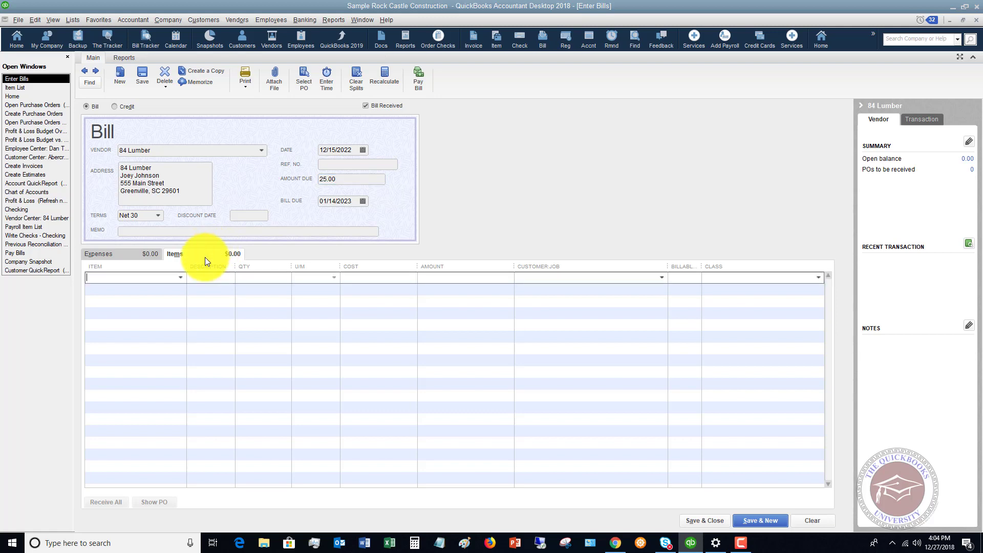
{"action": "left_click", "coordinate": [180, 277]}
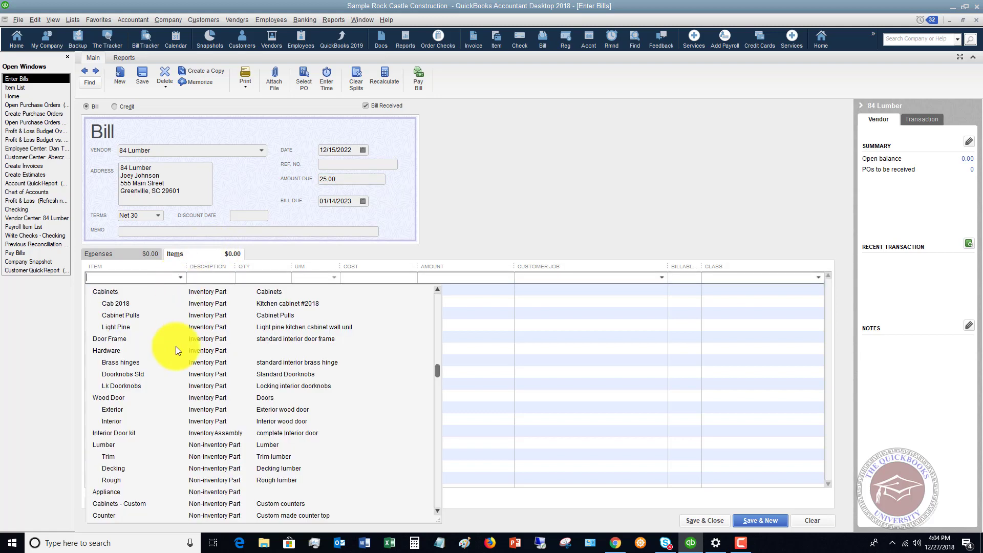
{"action": "scroll", "coordinate": [150, 357], "scroll_direction": "down", "scroll_amount": 4}
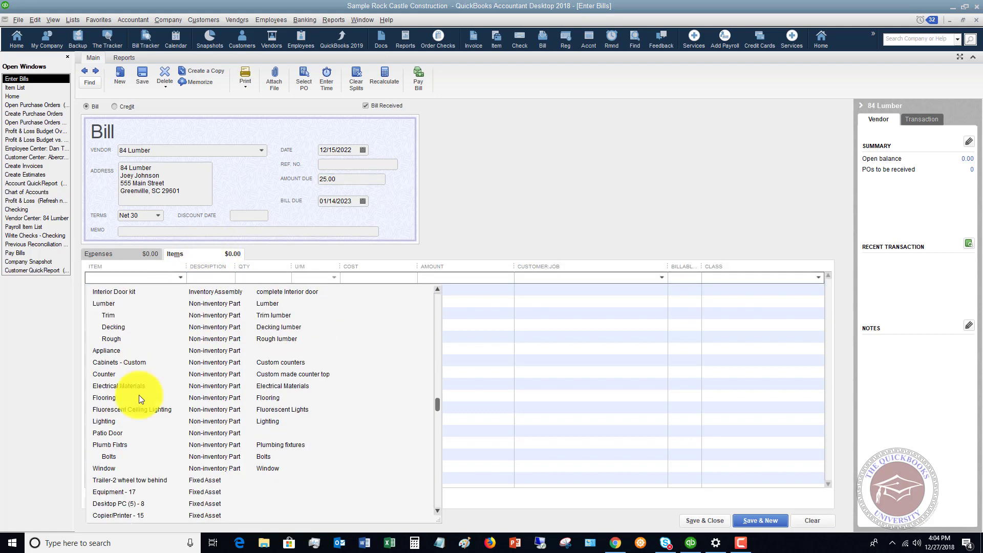
{"action": "left_click", "coordinate": [113, 458]}
{"action": "key", "text": "Tab"}
{"action": "key", "text": "Tab"}
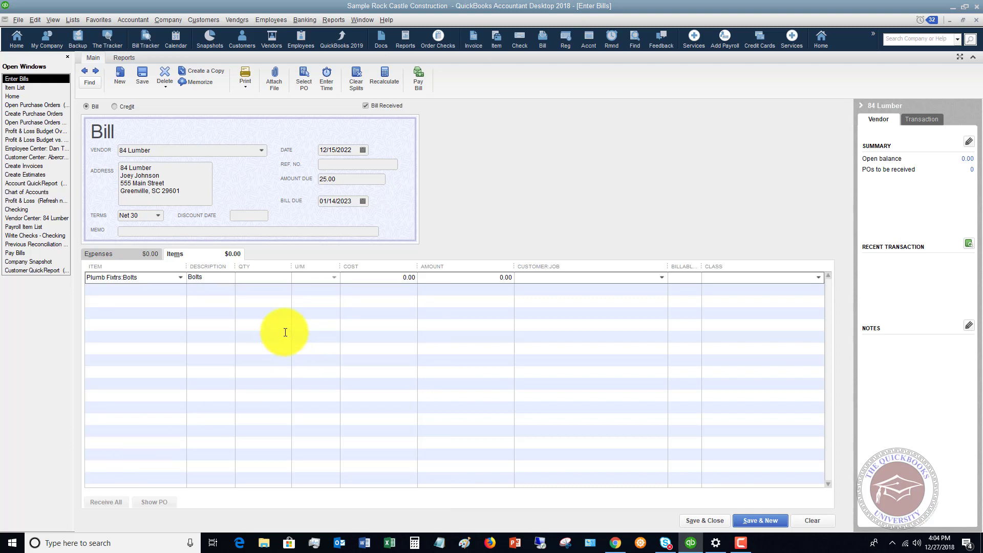
- Enter a quantity of 50 and a cost of 25 on the Bolts line
{"action": "type", "text": "50"}
{"action": "key", "text": "Tab"}
{"action": "type", "text": "25"}
{"action": "key", "text": "Tab"}
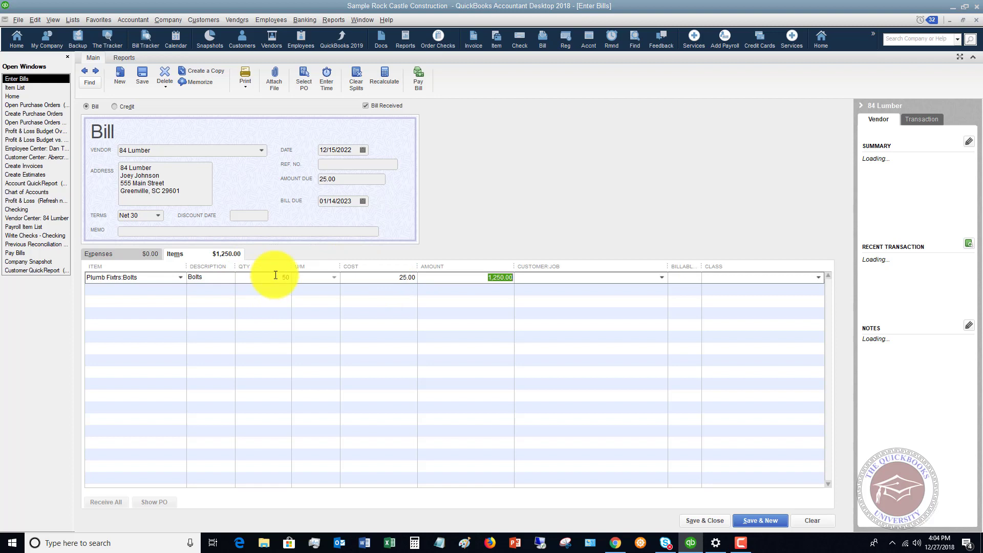
- Correct the Bolts line to a quantity of 25 and a cost of 1
{"action": "left_click", "coordinate": [400, 278]}
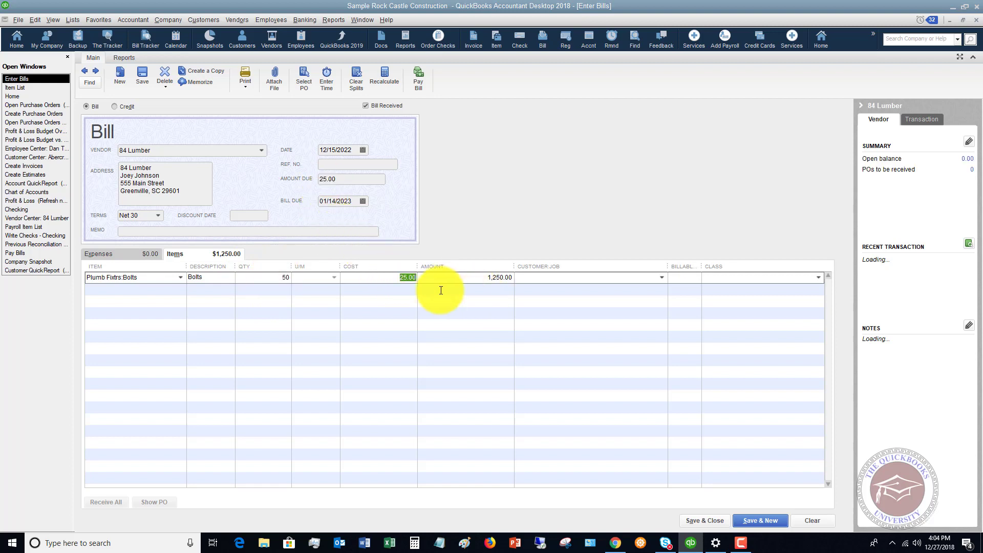
{"action": "left_click", "coordinate": [279, 277]}
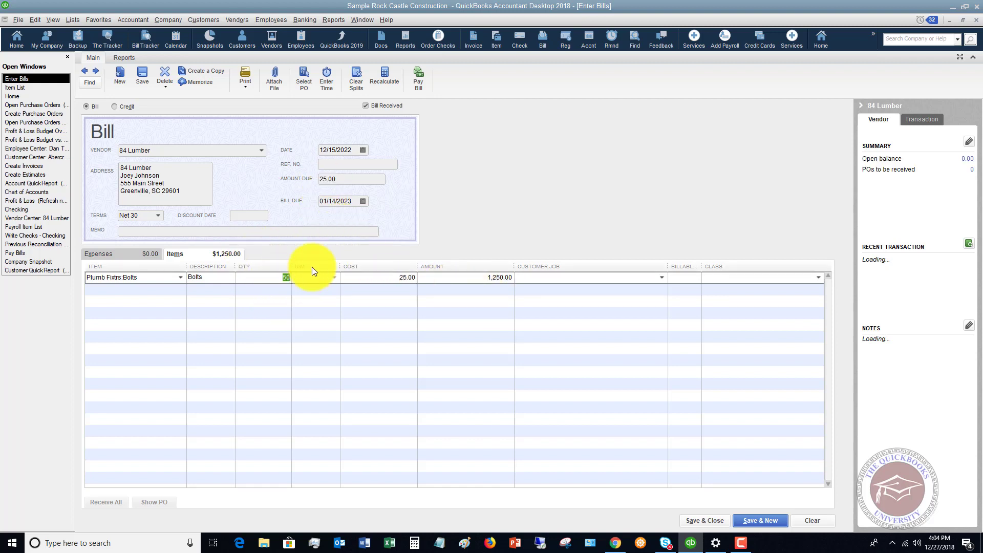
{"action": "type", "text": "25"}
{"action": "key", "text": "Tab"}
{"action": "type", "text": "1"}
{"action": "key", "text": "Tab"}
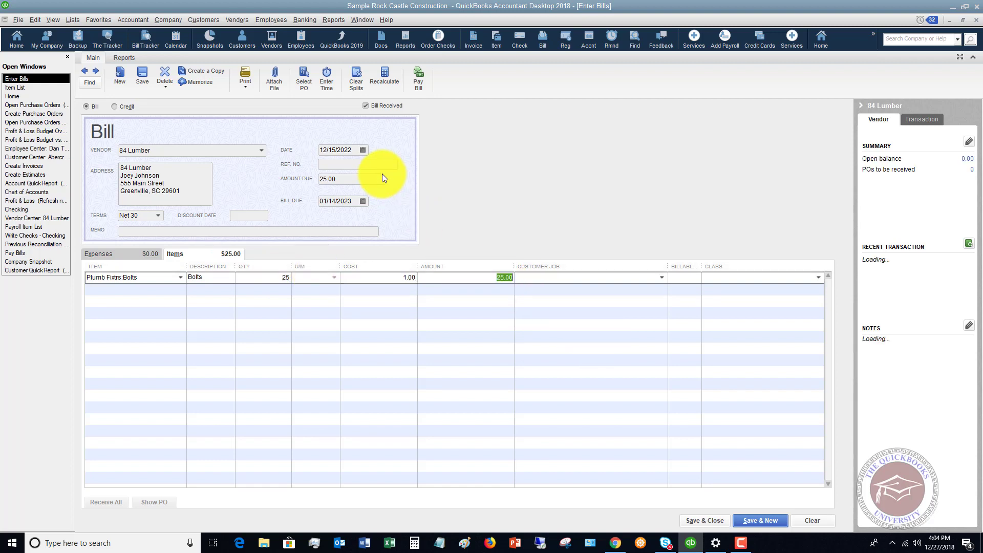
- Assign the Bolts line to the Remodel job of Babcock's Music Shop and save and close the bill without a class
{"action": "left_click", "coordinate": [662, 277]}
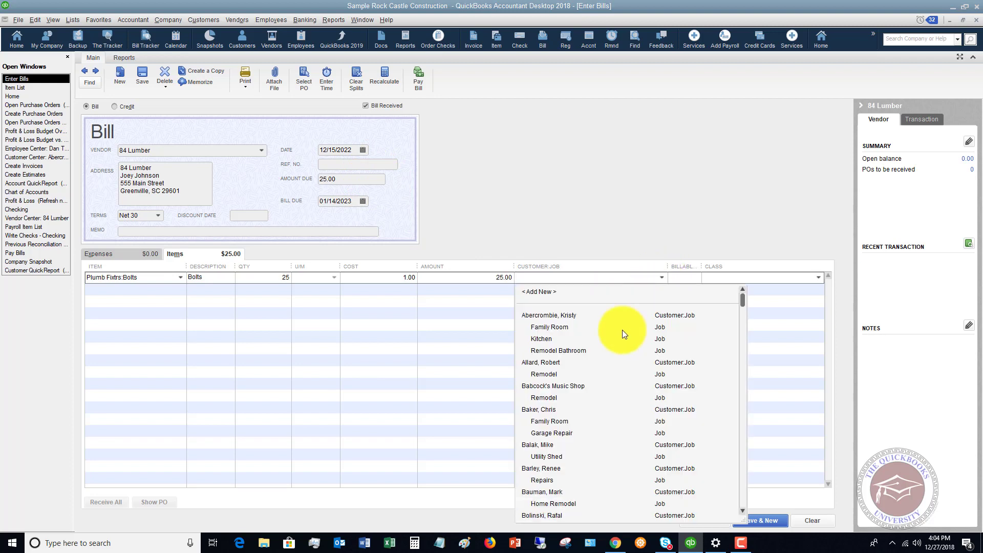
{"action": "left_click", "coordinate": [546, 397]}
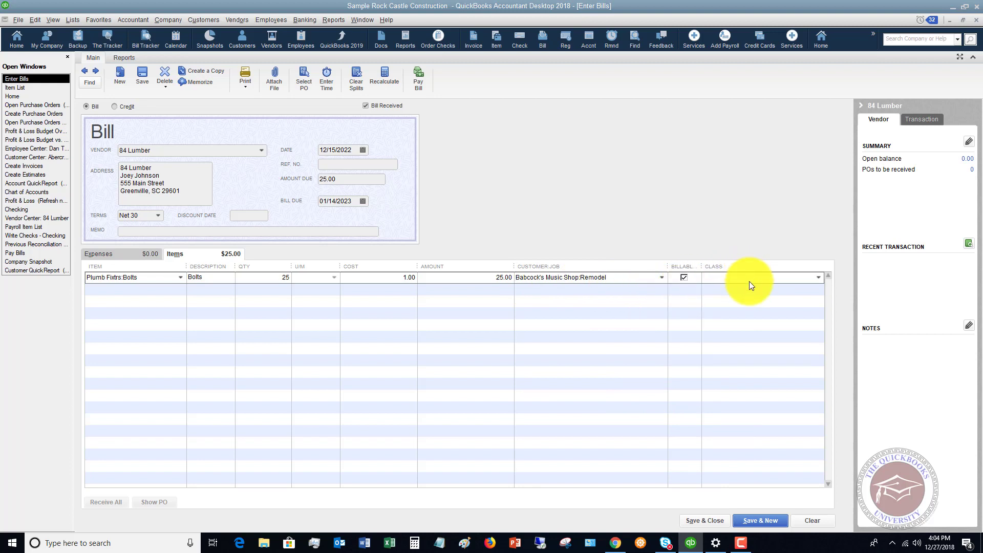
{"action": "left_click", "coordinate": [699, 519]}
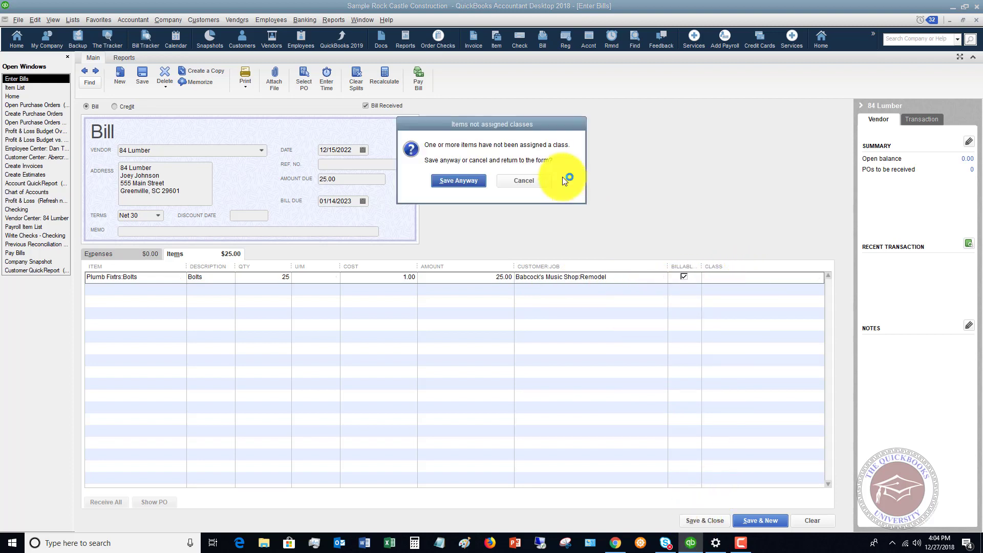
{"action": "left_click", "coordinate": [473, 184]}
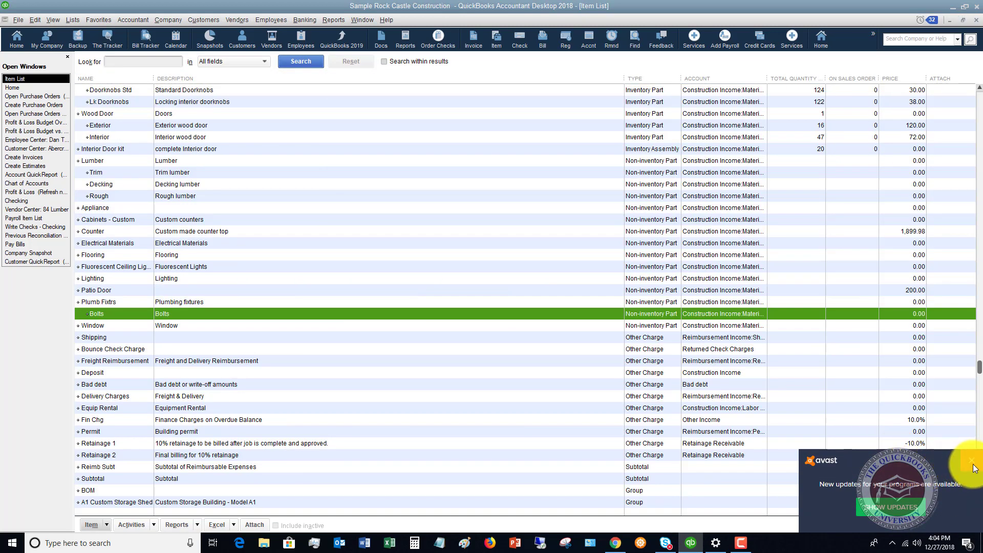
- Dismiss the antivirus notification and compare the service, inventory and non-inventory part entries in the item list
{"action": "left_click", "coordinate": [974, 465]}
{"action": "scroll", "coordinate": [363, 238], "scroll_direction": "up", "scroll_amount": 3}
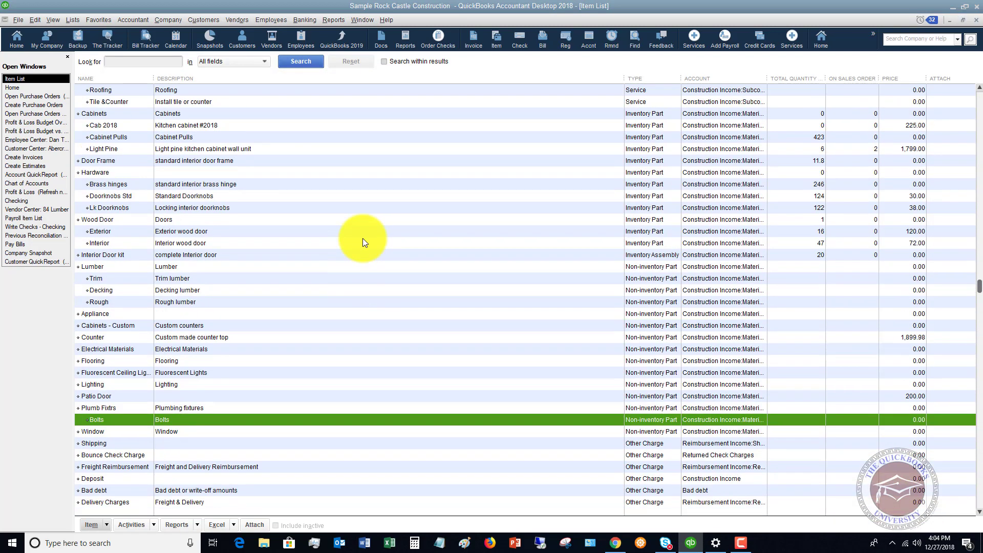
{"action": "scroll", "coordinate": [362, 238], "scroll_direction": "down", "scroll_amount": 3}
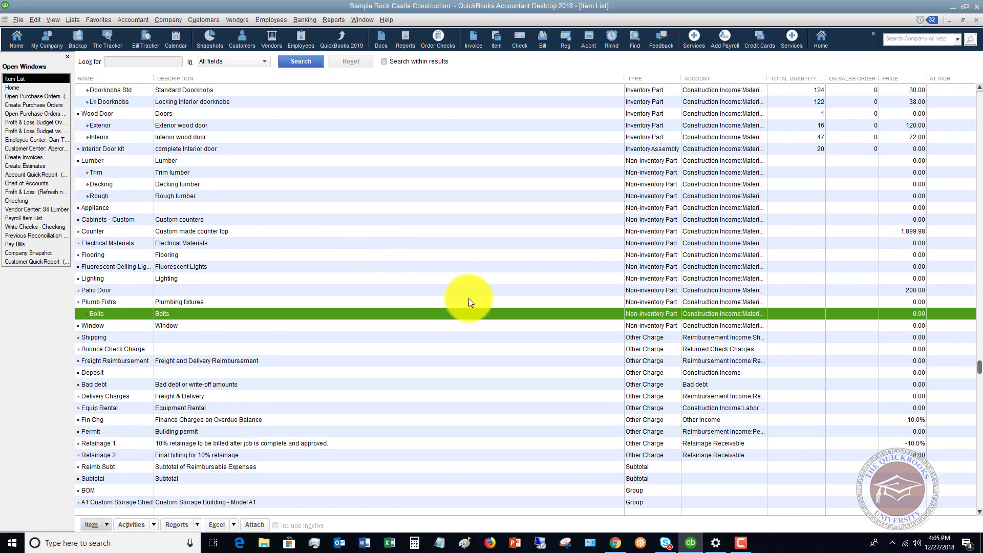
{"action": "scroll", "coordinate": [566, 310], "scroll_direction": "up", "scroll_amount": 3}
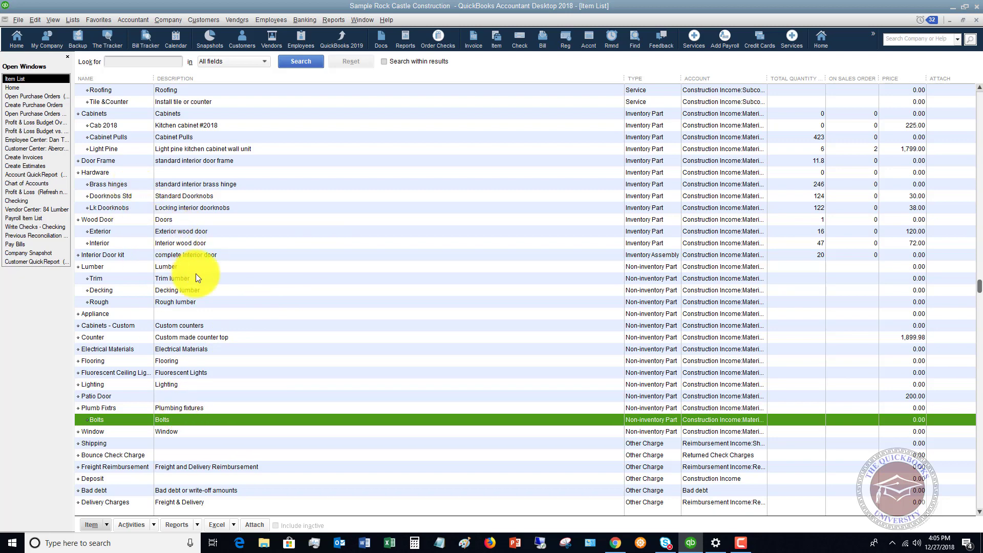
{"action": "scroll", "coordinate": [185, 170], "scroll_direction": "up", "scroll_amount": 4}
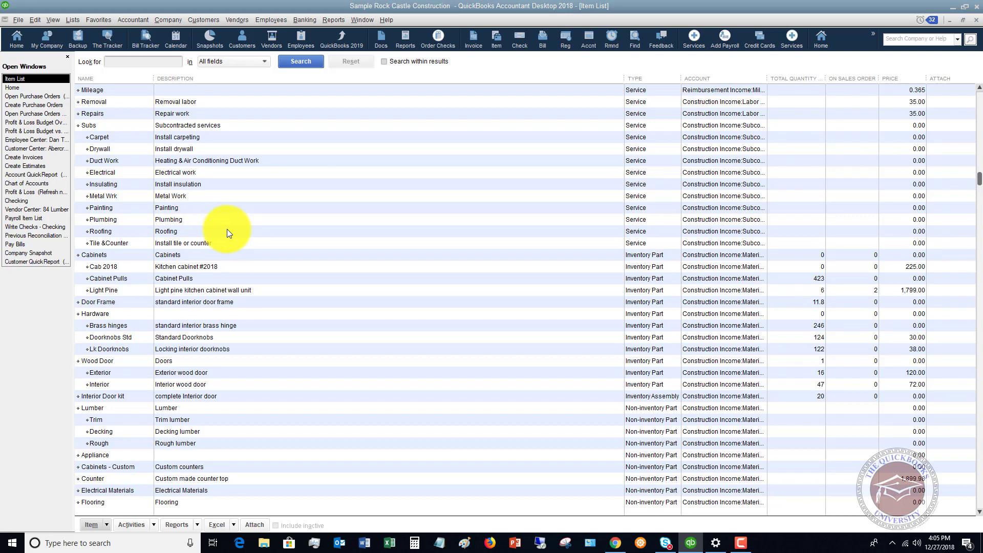
{"action": "scroll", "coordinate": [227, 230], "scroll_direction": "down", "scroll_amount": 4}
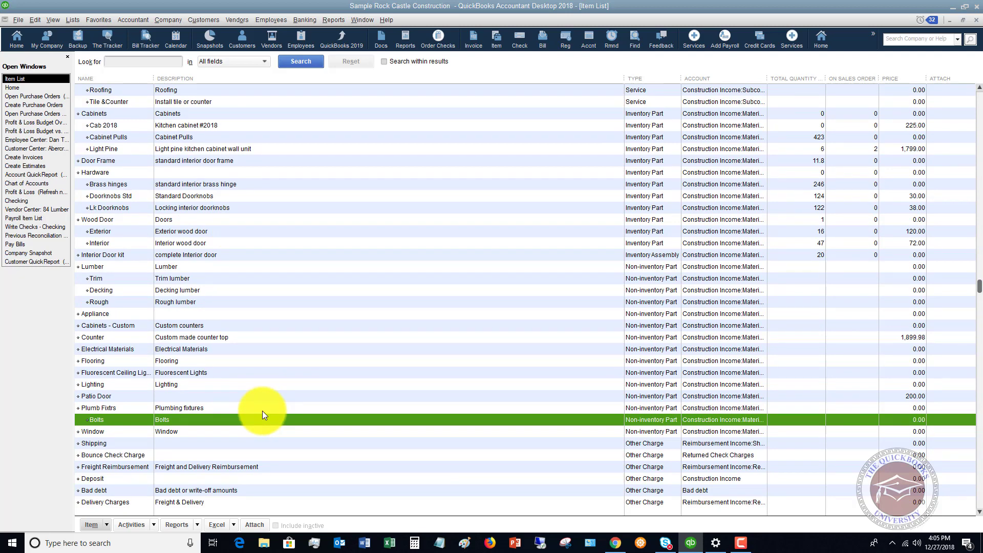
{"action": "scroll", "coordinate": [262, 411], "scroll_direction": "up", "scroll_amount": 2}
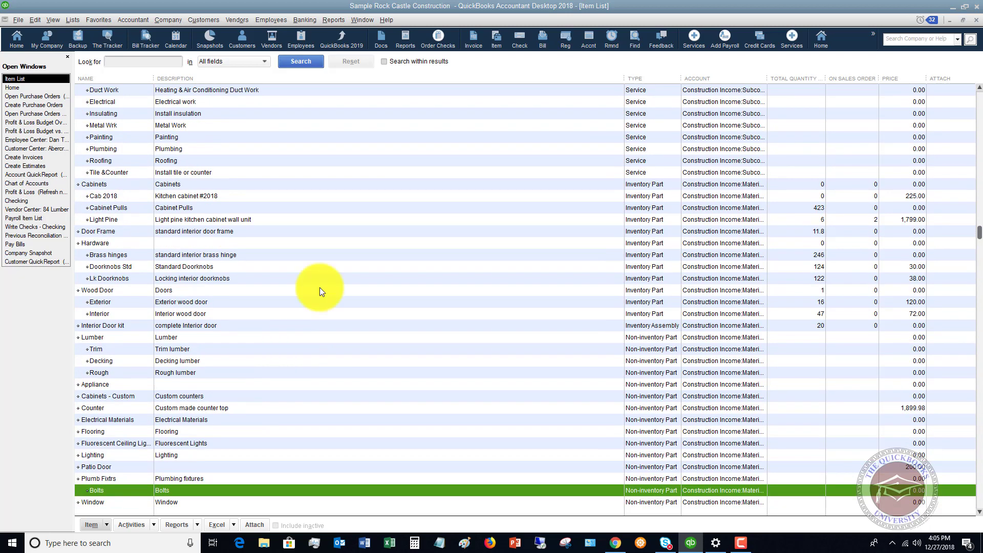
- Review the billable items for Babcock's Music Shop:Remodel under Invoice for Time & Expenses, and close the window without invoicing
{"action": "left_click", "coordinate": [208, 21]}
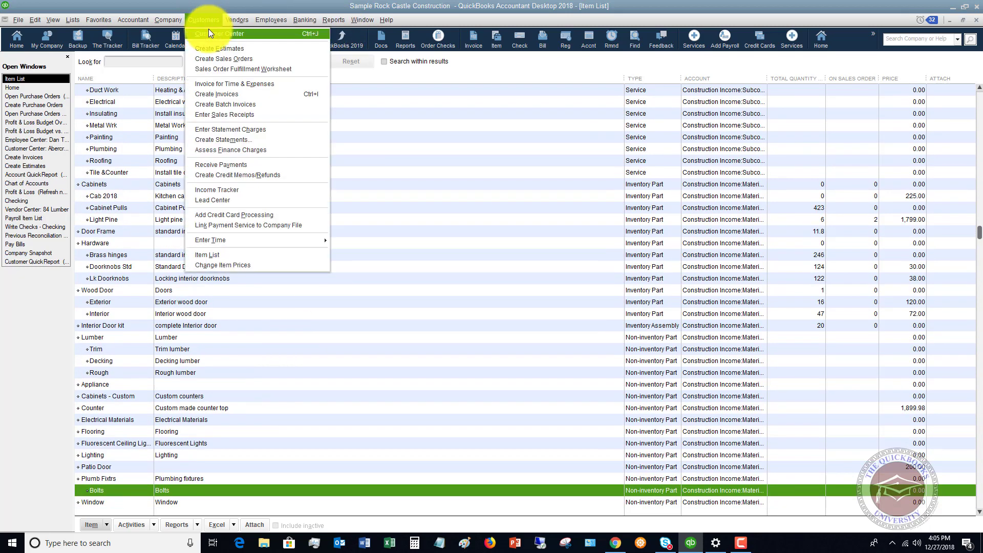
{"action": "left_click", "coordinate": [228, 83]}
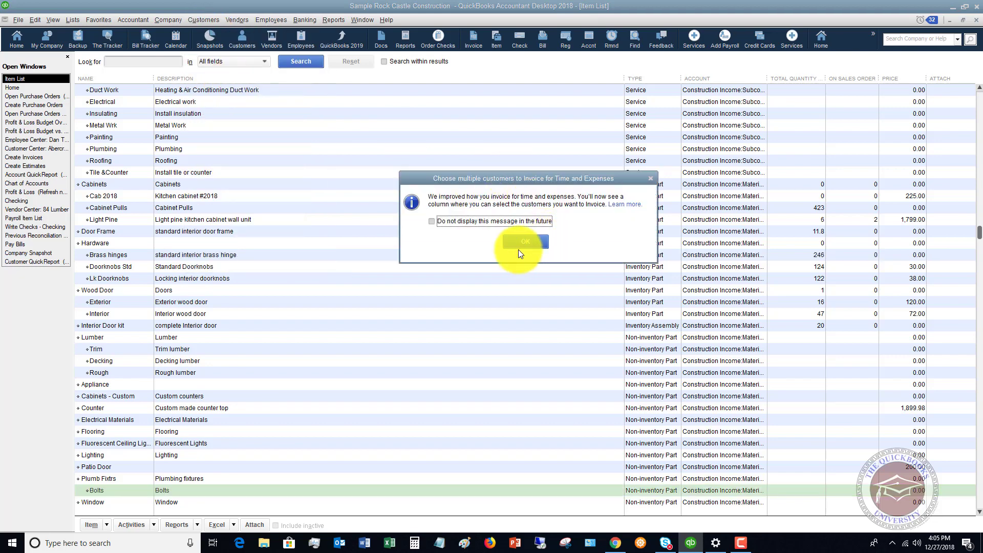
{"action": "left_click", "coordinate": [518, 244]}
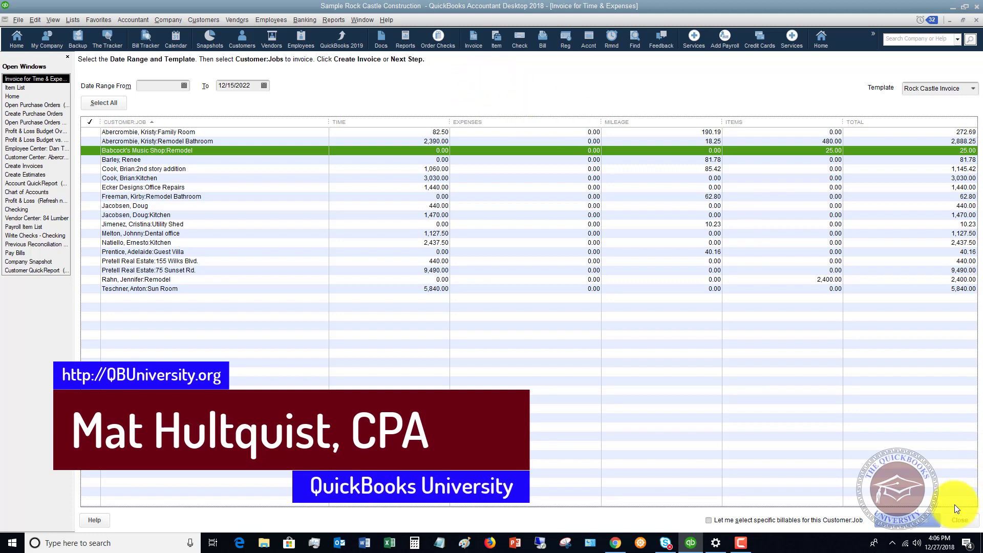
{"action": "left_click", "coordinate": [955, 522]}
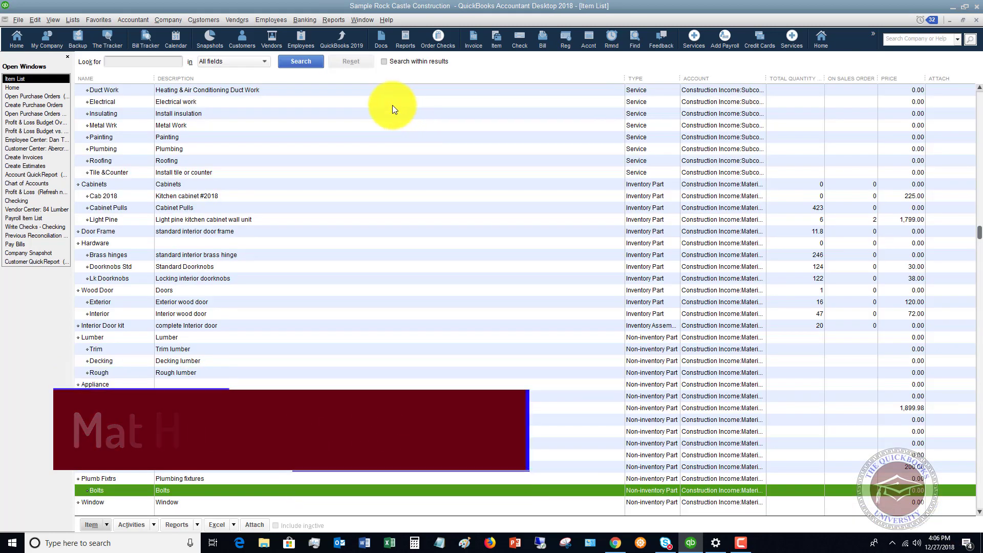